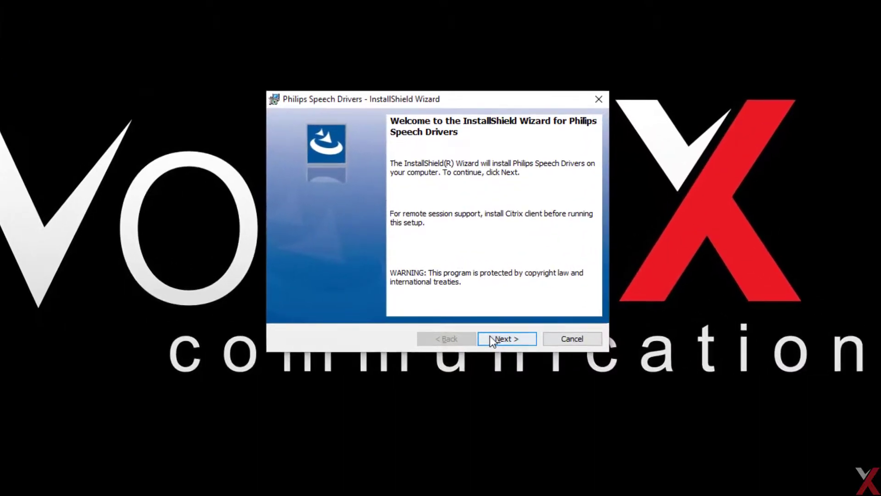
- Set the PDC Chrome extension and PDC native host application to install on the local hard drive
left_click(493, 338)
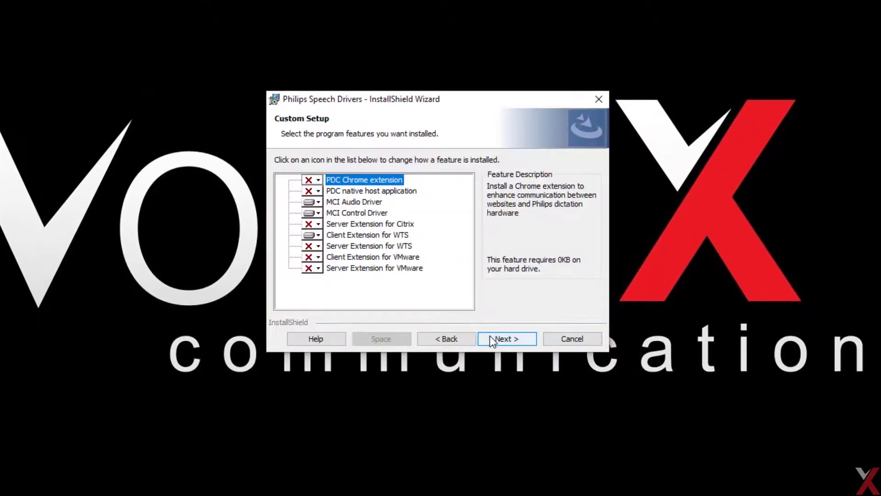
left_click(311, 180)
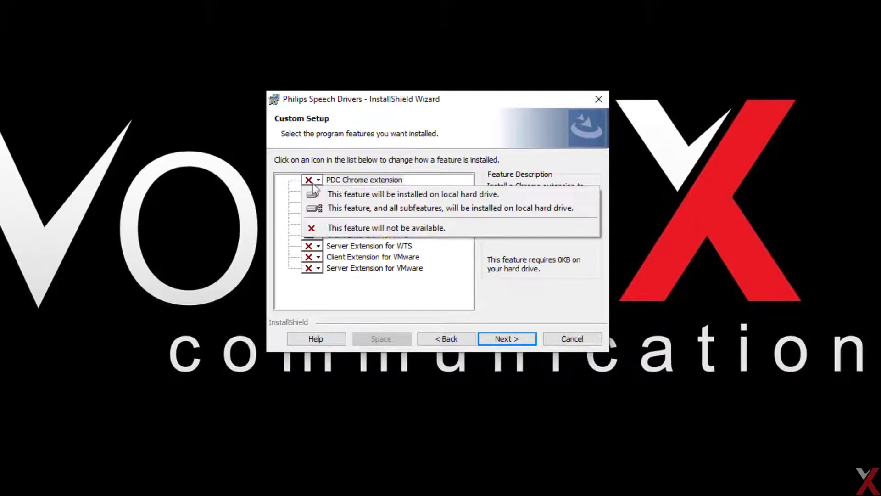
left_click(324, 193)
left_click(311, 191)
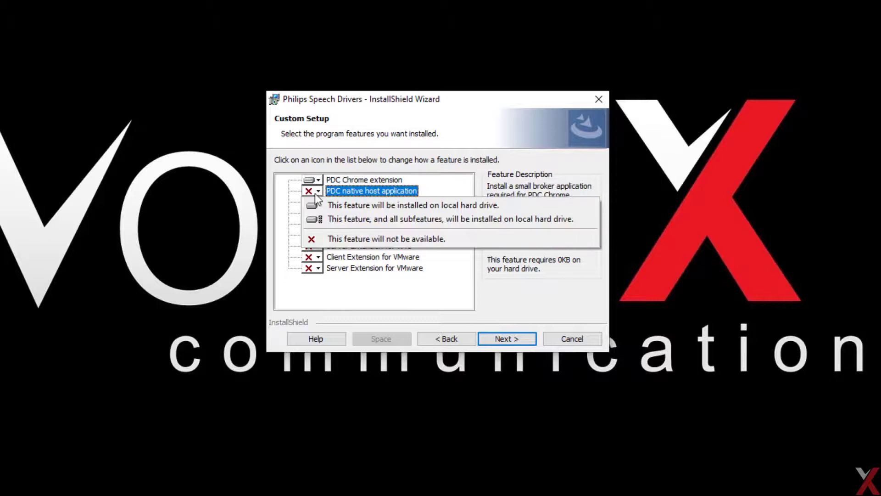
left_click(318, 201)
- Make the MCI Audio Driver, MCI Control Driver and WTS Client Extension unavailable, then install
left_click(316, 202)
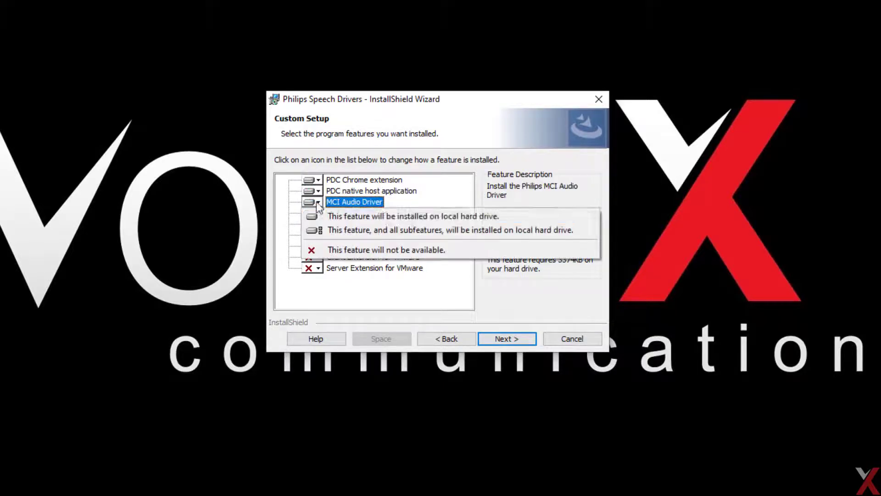
left_click(323, 251)
left_click(310, 213)
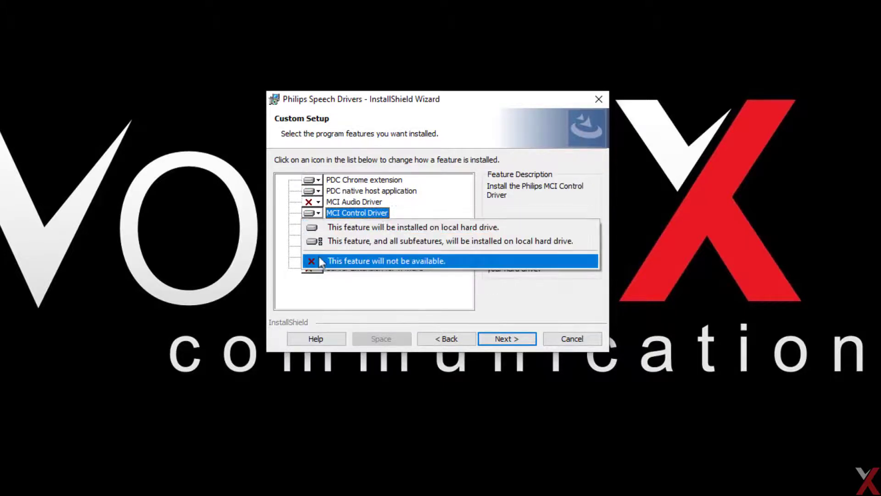
left_click(319, 262)
left_click(311, 235)
left_click(317, 283)
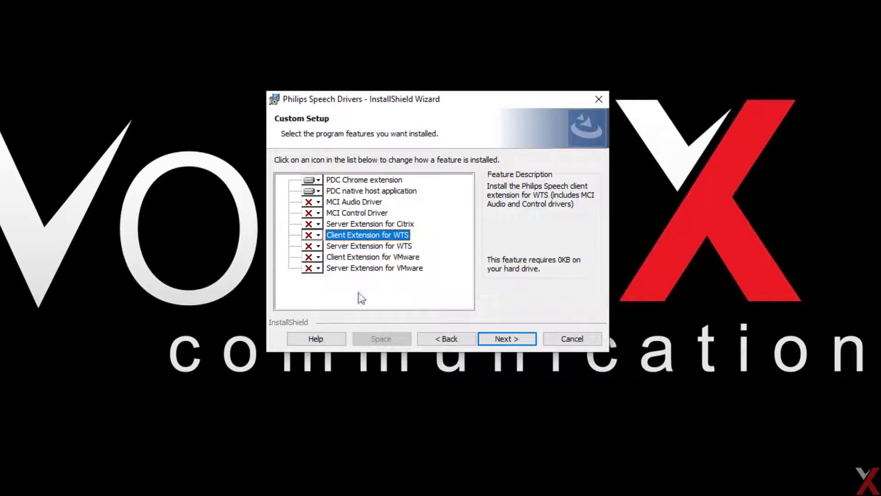
left_click(506, 338)
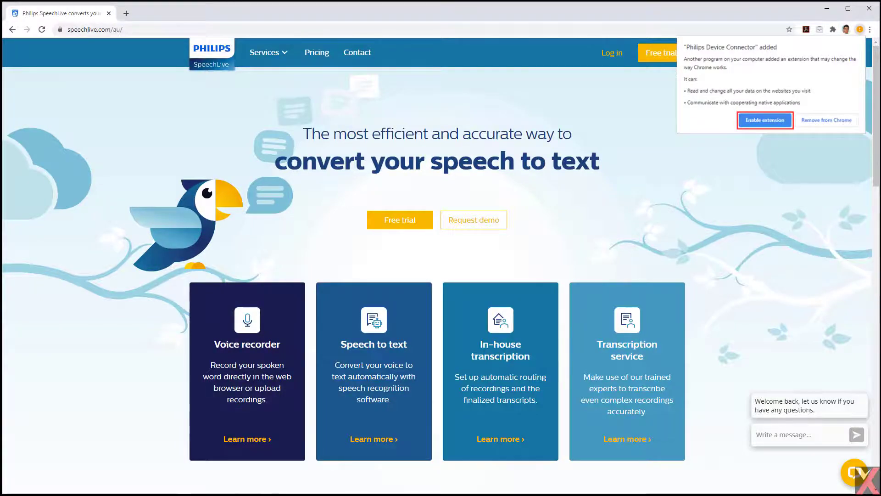
- Enable the Philips Device Connector extension and verify it under Chrome Settings > Extensions
left_click(870, 29)
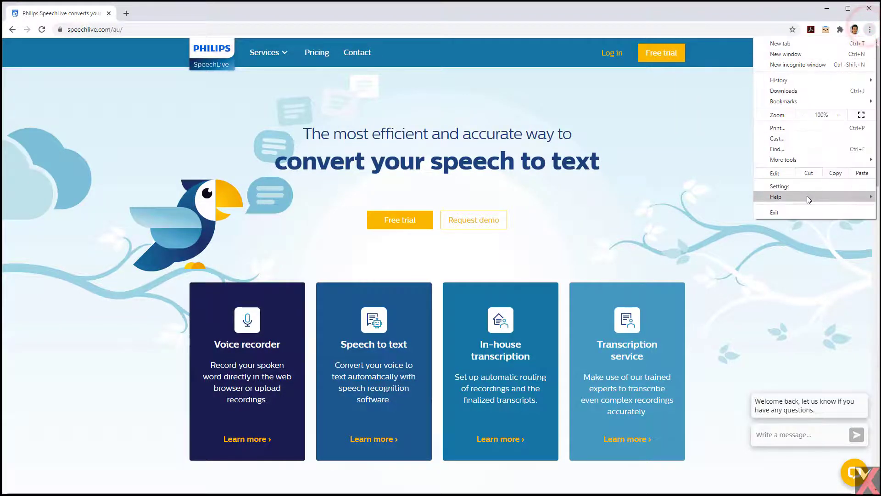
left_click(780, 186)
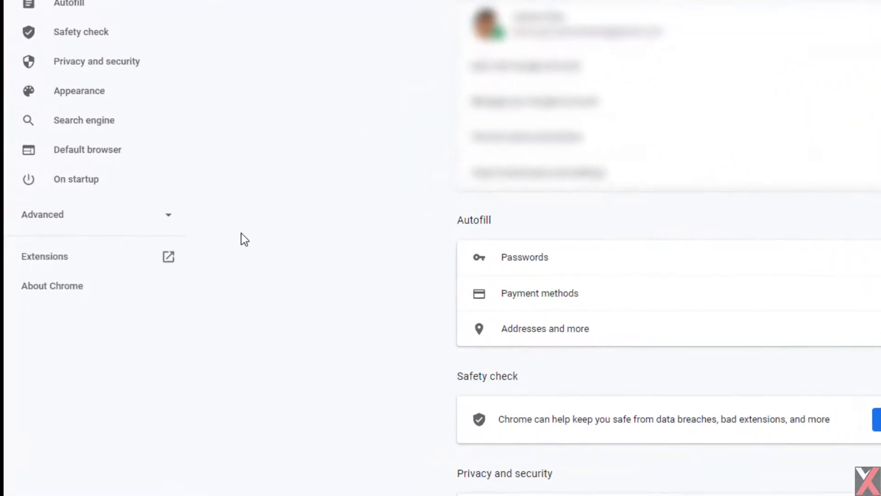
left_click(43, 259)
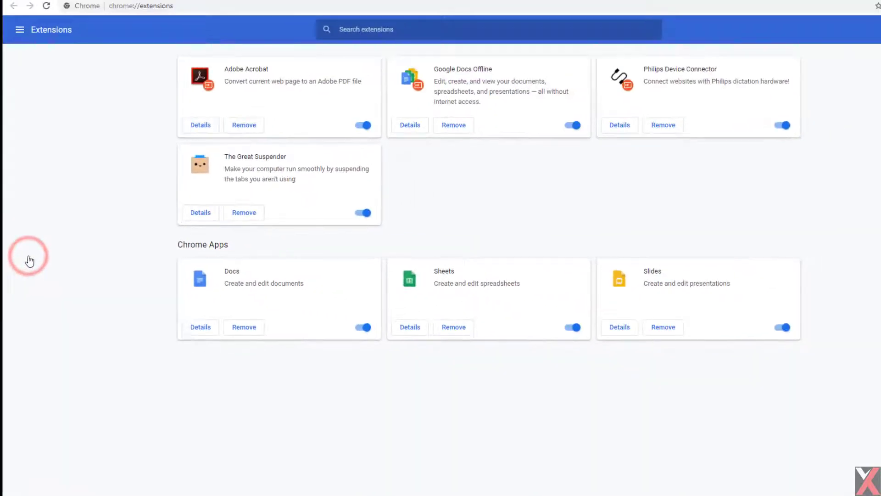